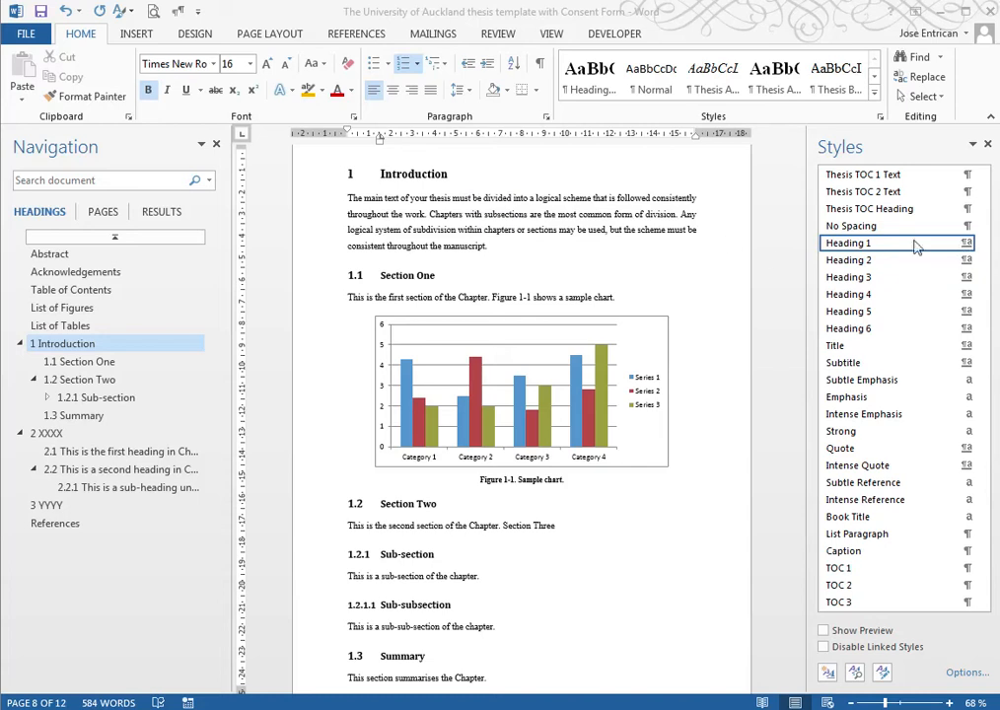
Modify the Heading 1 style so it is based on (no style) and followed by Thesis Body Text
{"action": "left_click", "coordinate": [967, 243]}
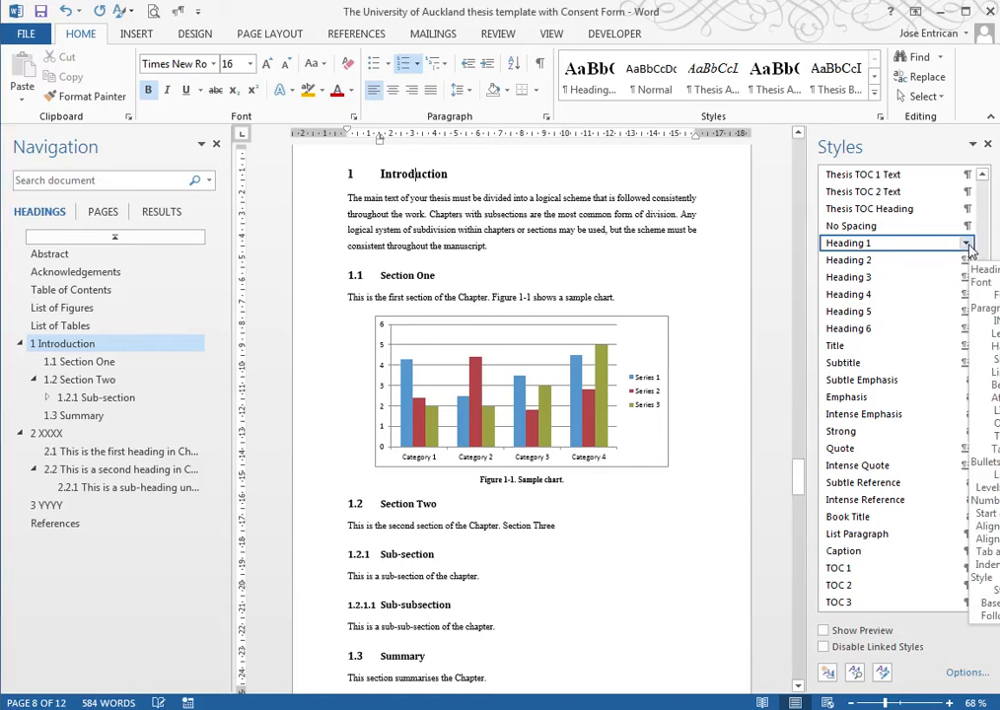
{"action": "left_click", "coordinate": [780, 283]}
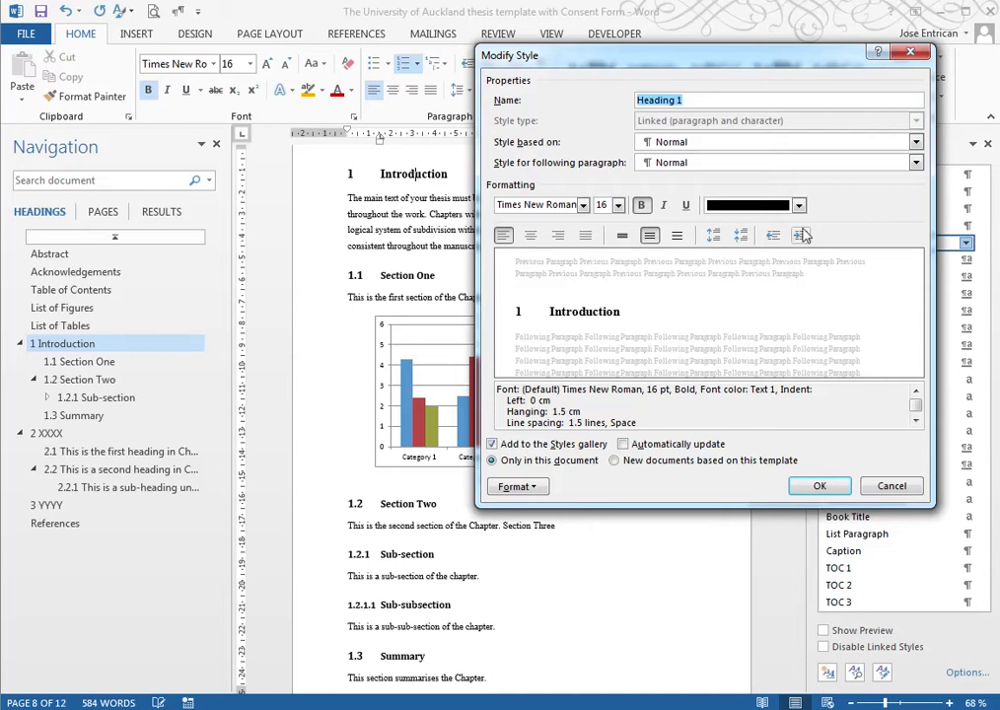
{"action": "left_click", "coordinate": [917, 144]}
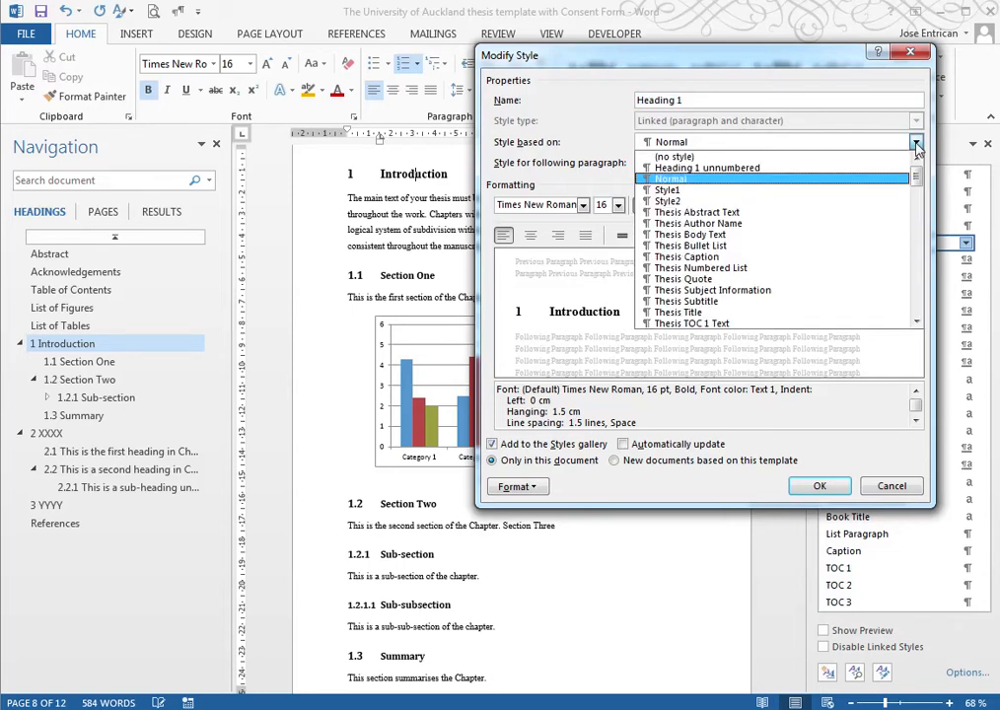
{"action": "left_click", "coordinate": [819, 155]}
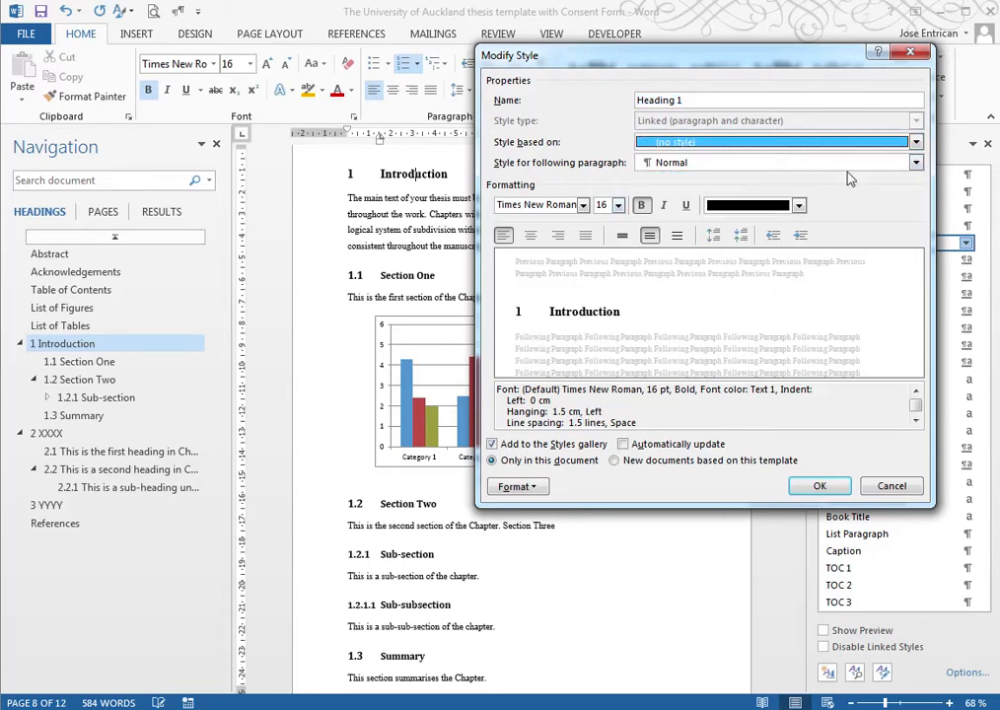
{"action": "left_click", "coordinate": [916, 163]}
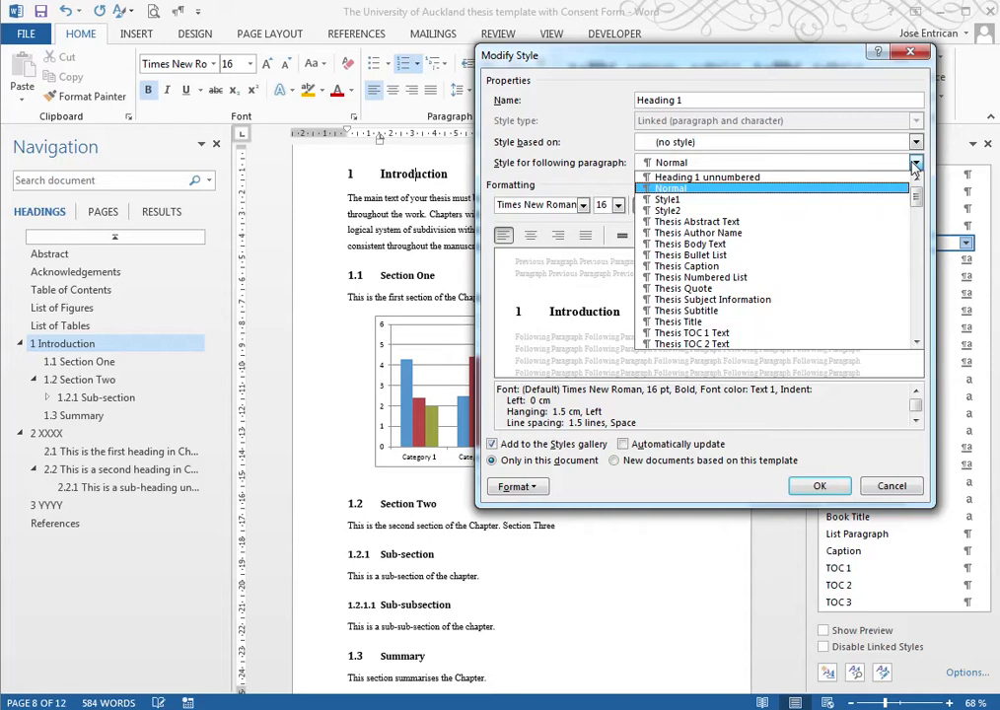
{"action": "left_click", "coordinate": [651, 243]}
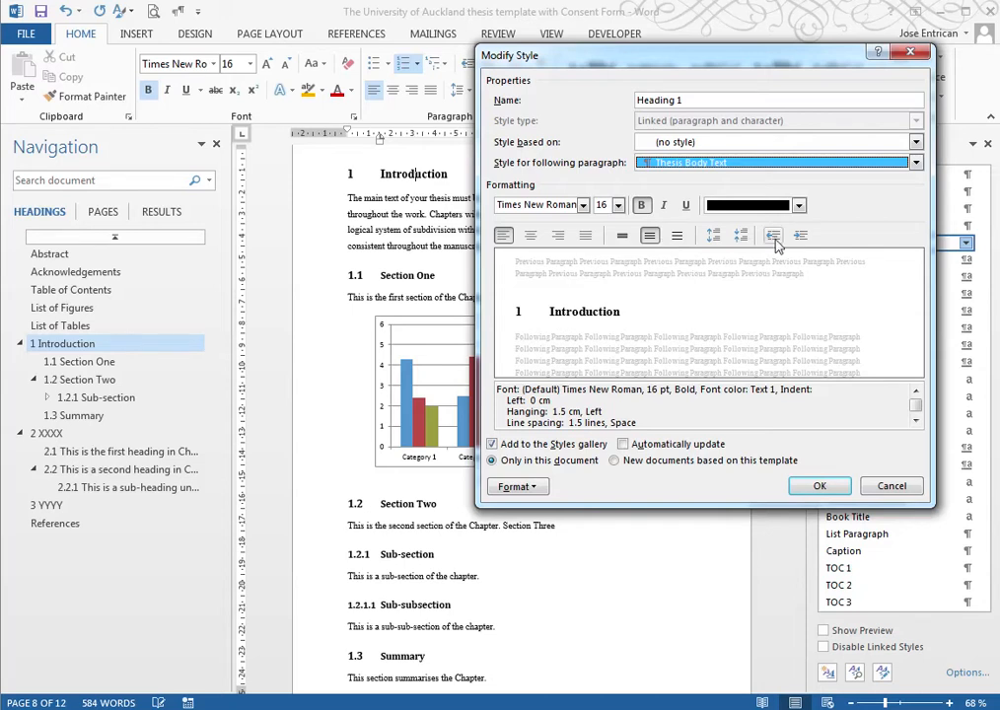
{"action": "left_click", "coordinate": [822, 487]}
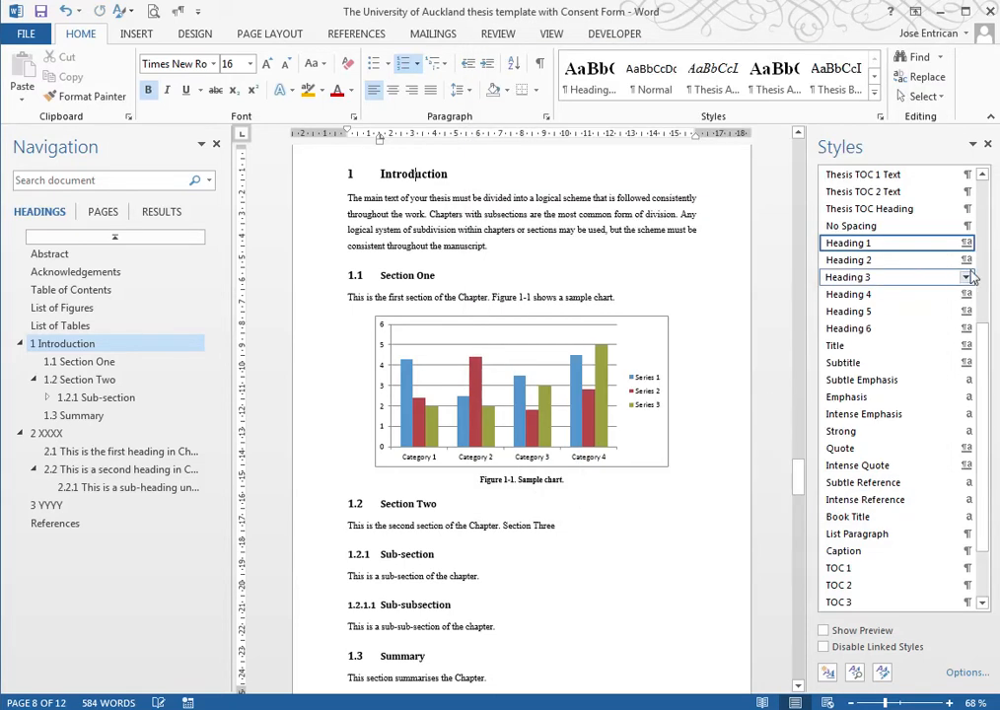
{"action": "left_click", "coordinate": [959, 233]}
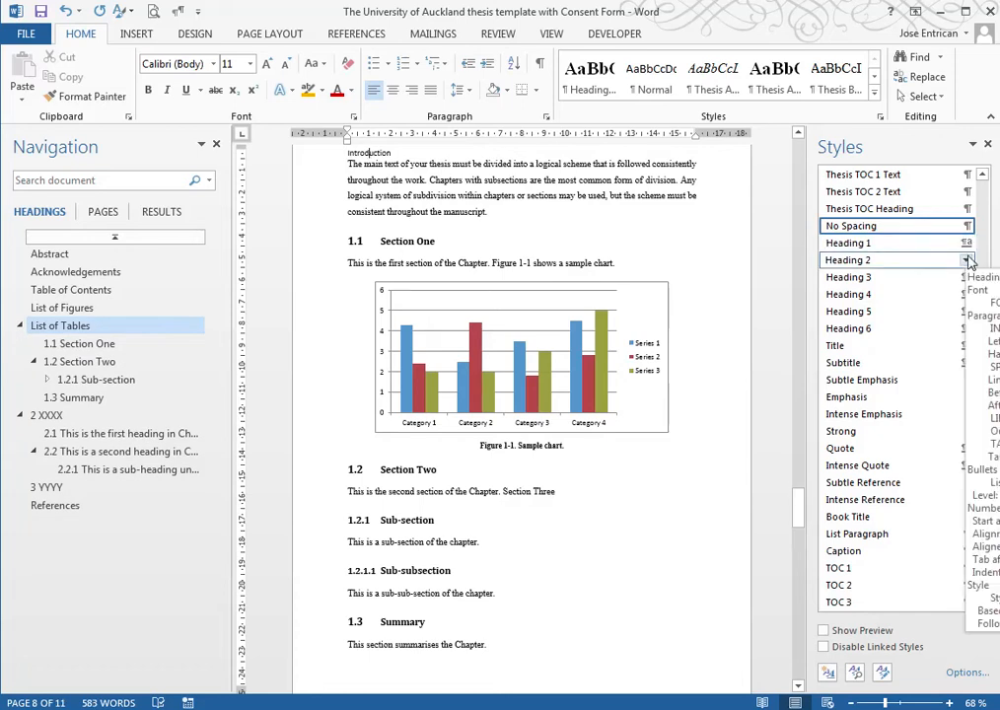
Modify the Heading 2 style so it is based on Heading 1 and its text is bold
{"action": "left_click", "coordinate": [967, 260]}
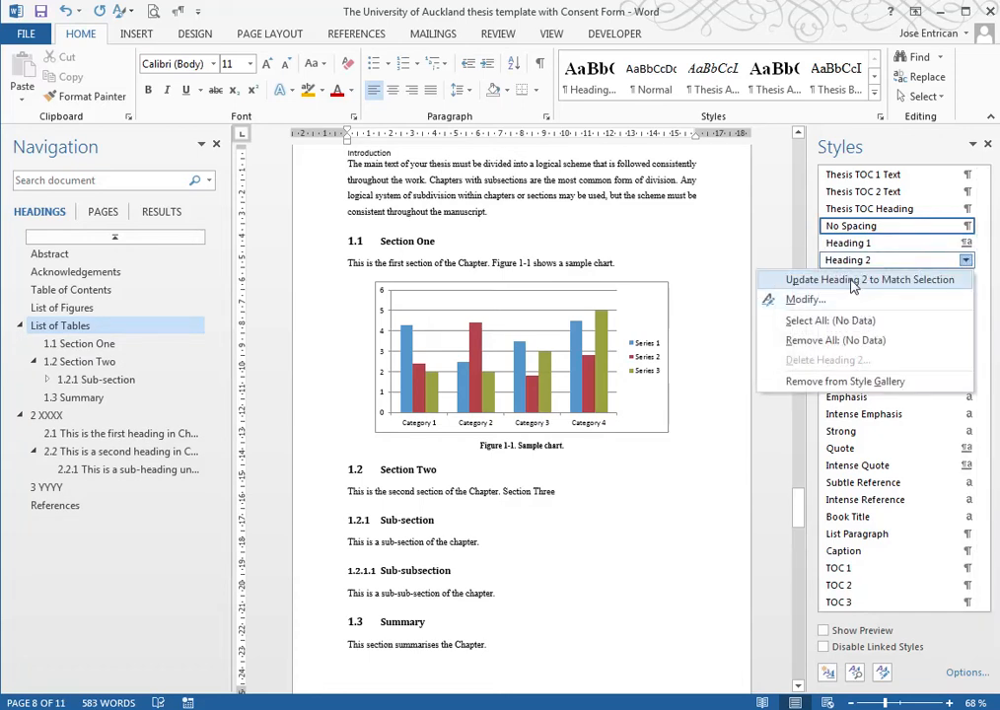
{"action": "left_click", "coordinate": [830, 300]}
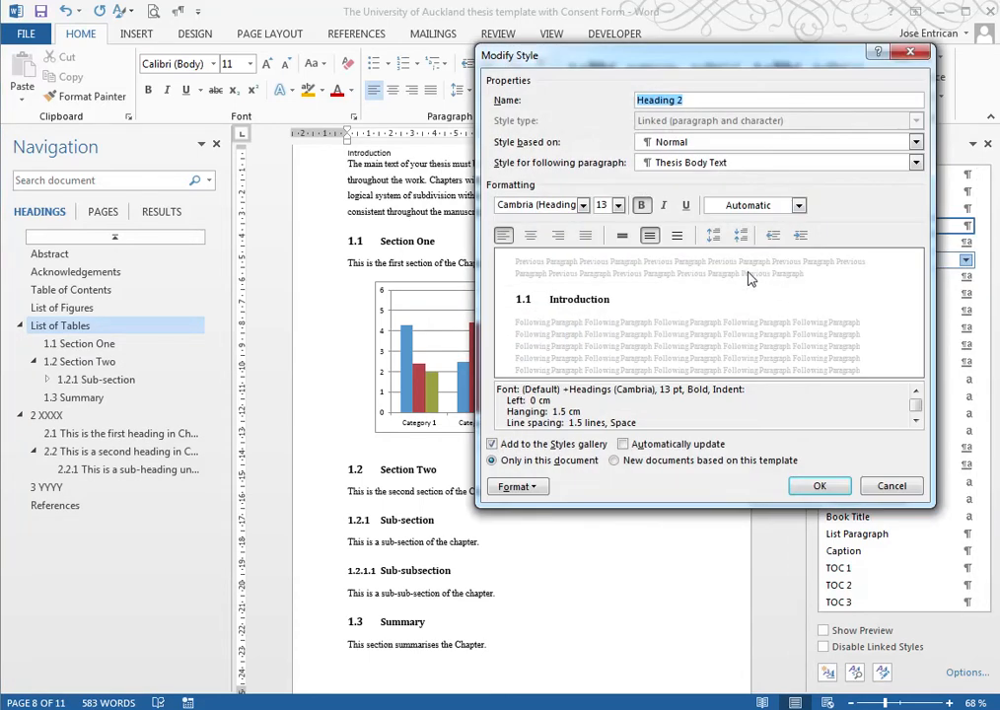
{"action": "left_click", "coordinate": [915, 143]}
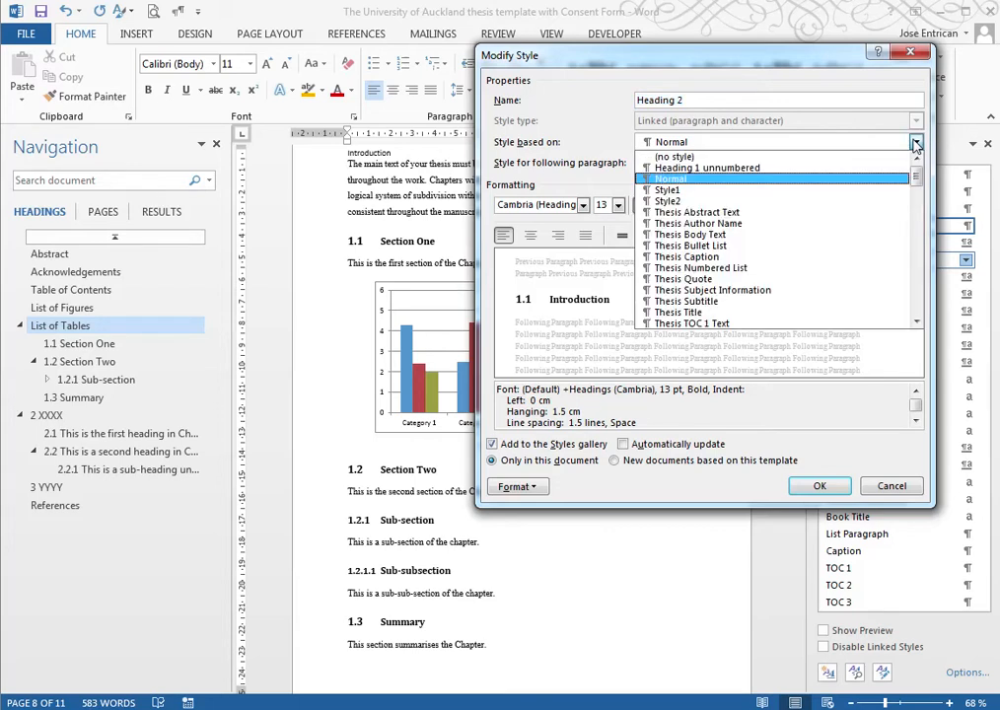
{"action": "scroll", "coordinate": [780, 258], "scroll_direction": "down", "scroll_amount": 5}
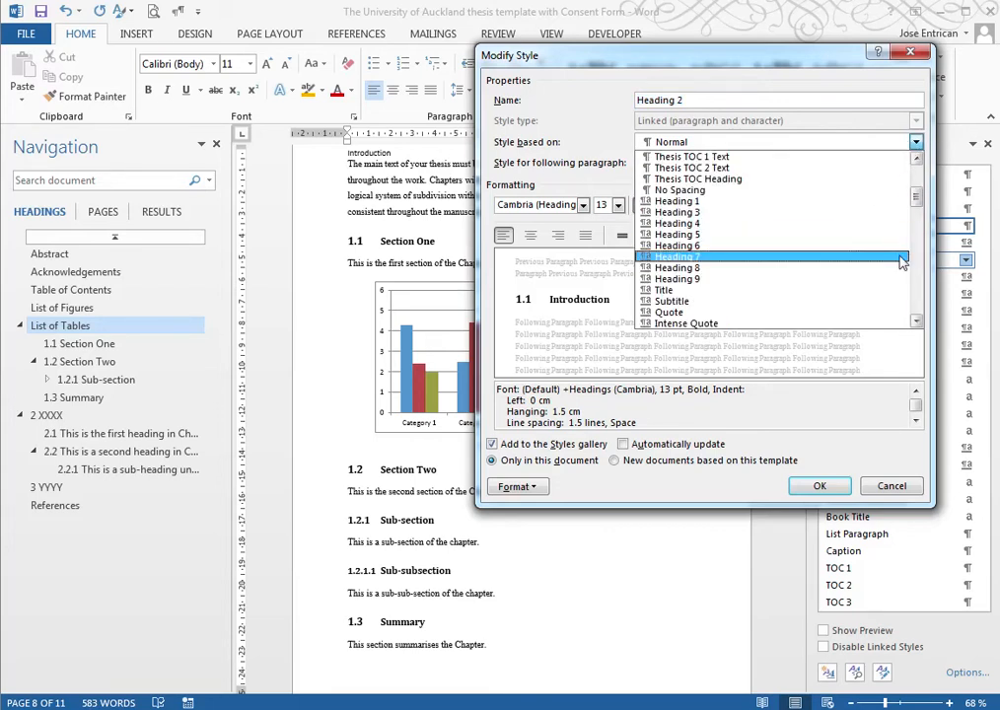
{"action": "left_click", "coordinate": [747, 202]}
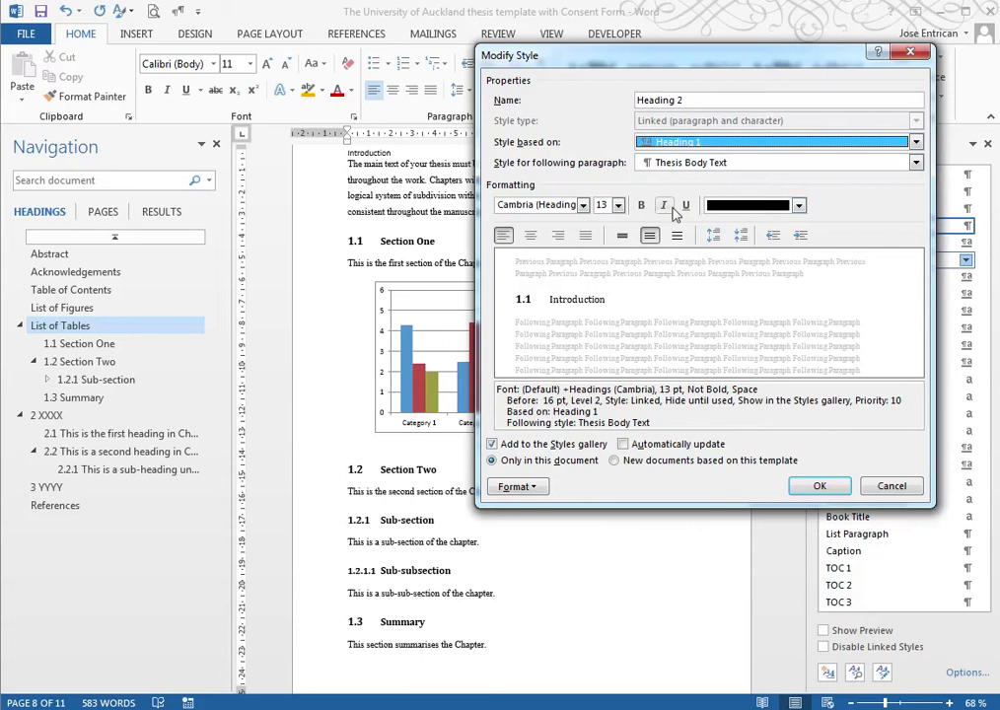
{"action": "left_click", "coordinate": [641, 205]}
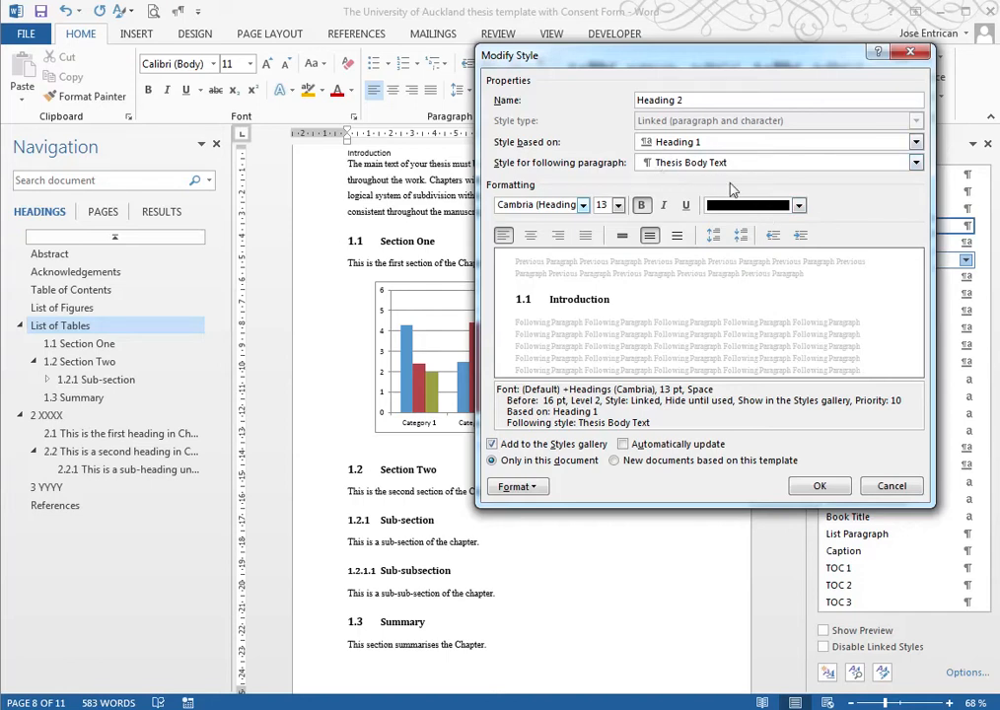
{"action": "left_click", "coordinate": [822, 486]}
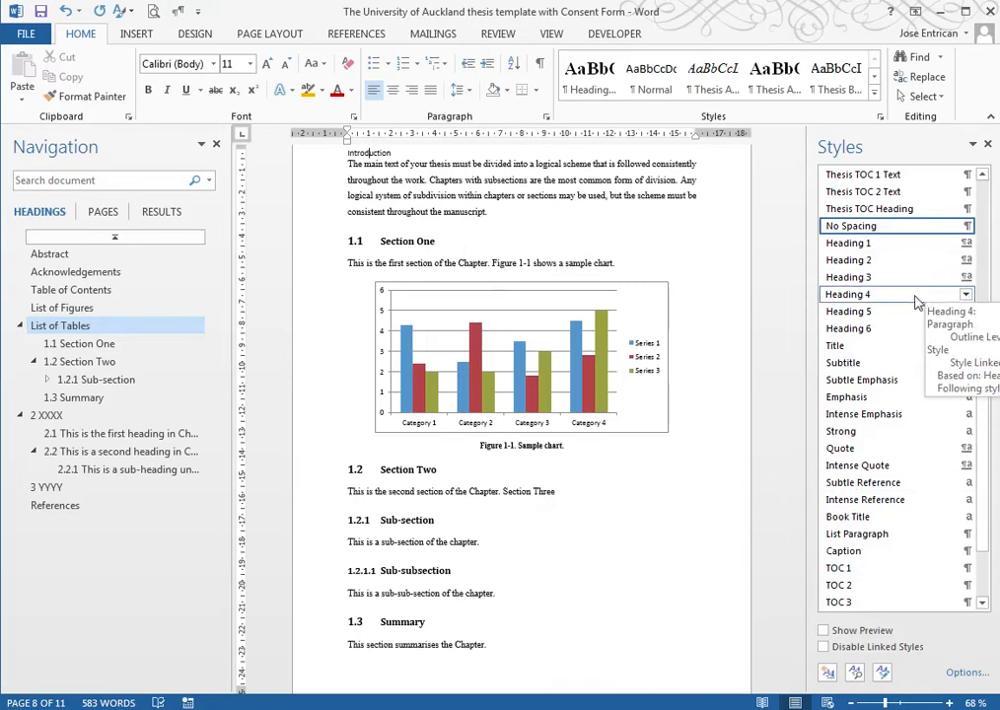
Set the Heading 1 style's font colour to the red Accent 2 theme colour and apply Heading 1 to the Introduction title
{"action": "left_click", "coordinate": [967, 243]}
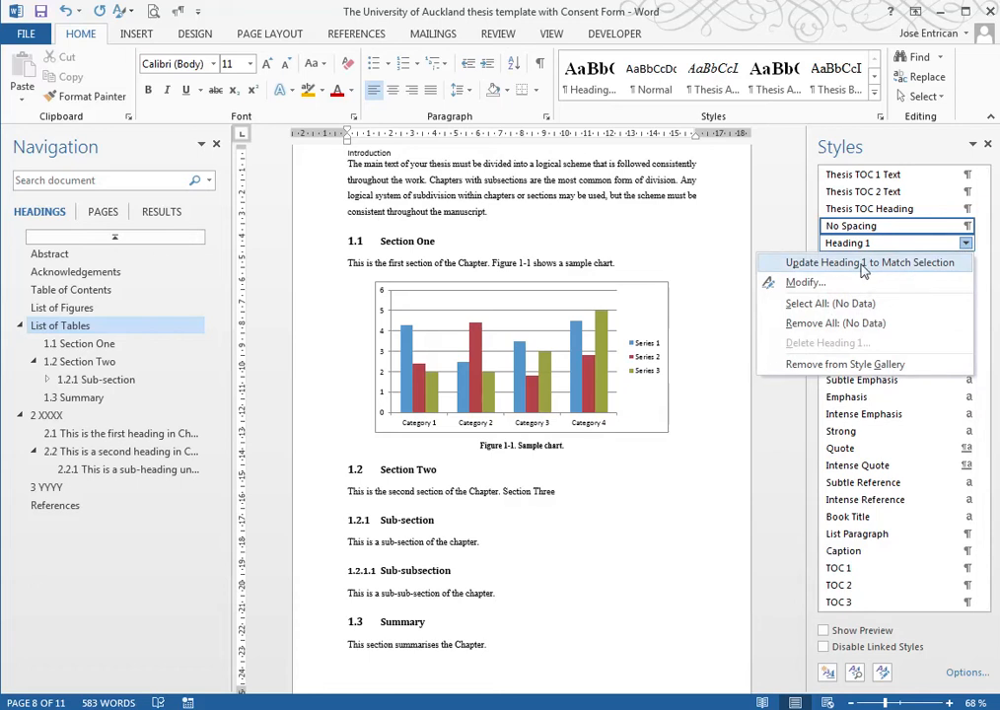
{"action": "left_click", "coordinate": [801, 283]}
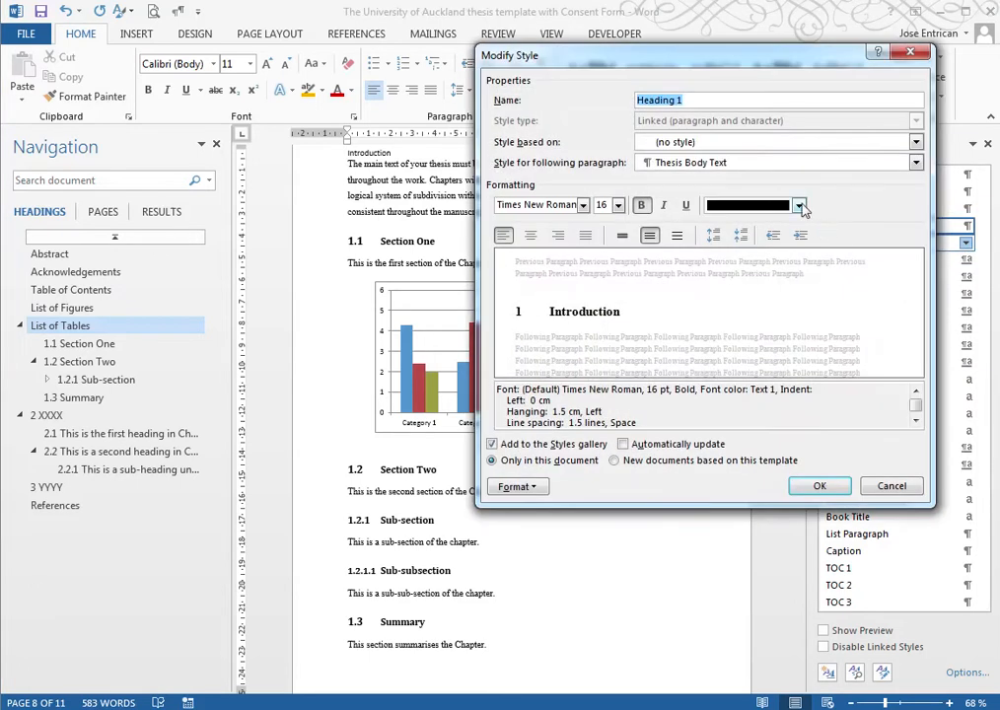
{"action": "left_click", "coordinate": [798, 206]}
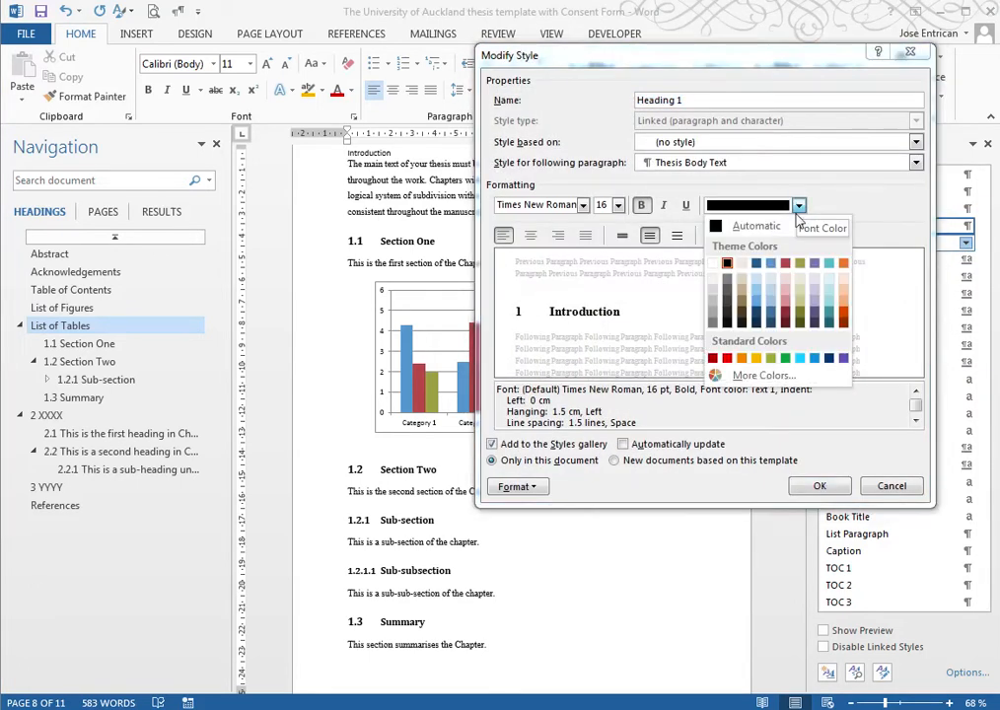
{"action": "left_click", "coordinate": [787, 264]}
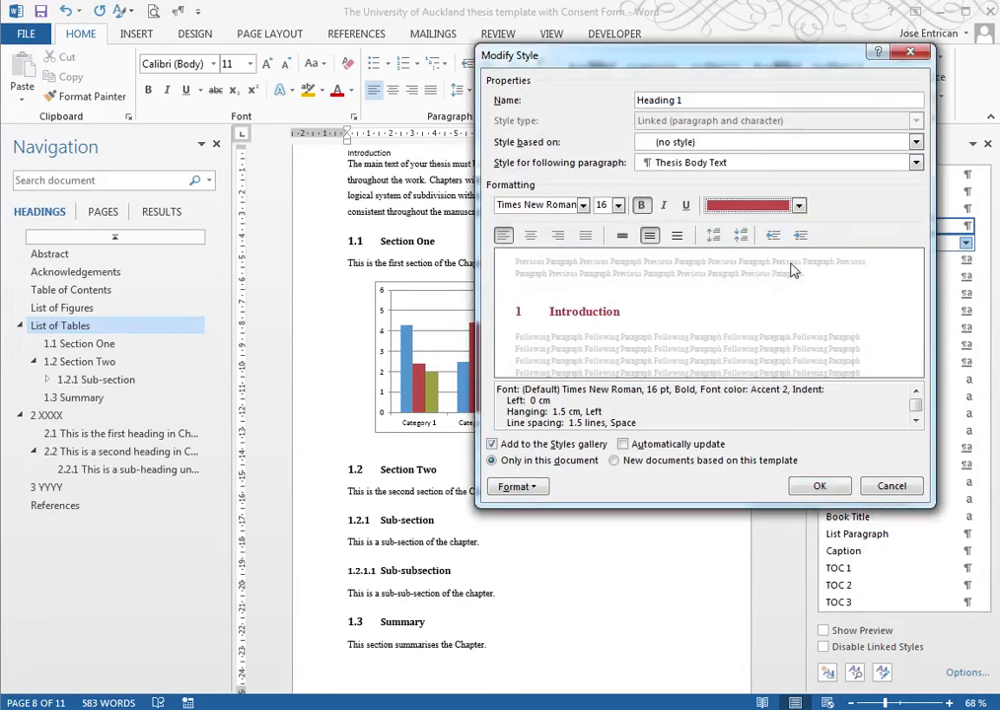
{"action": "left_click", "coordinate": [820, 487]}
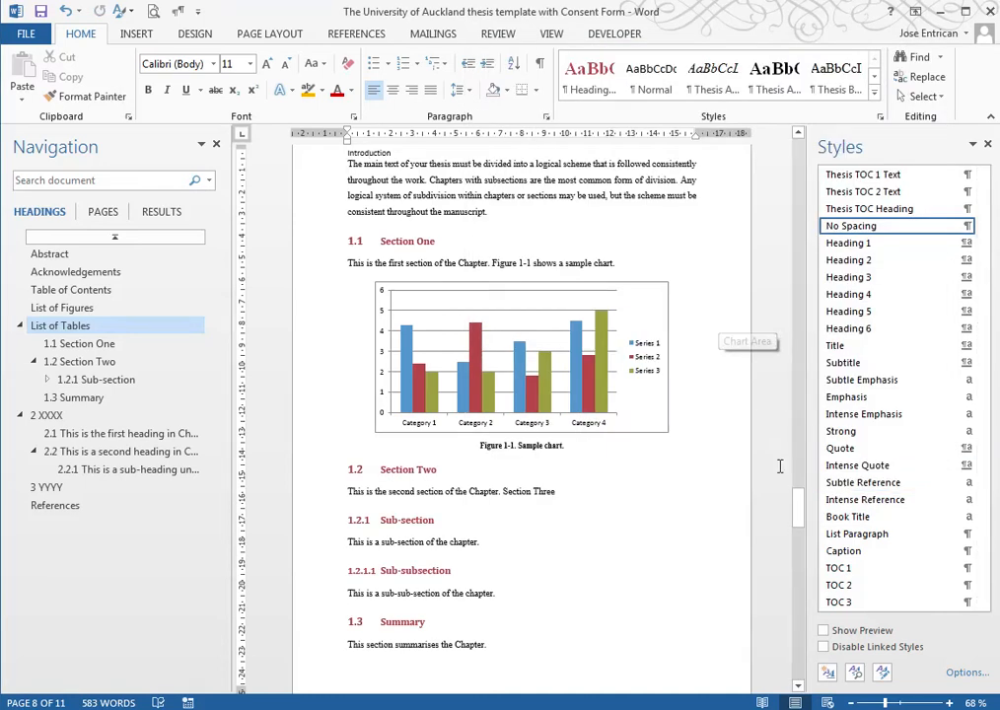
{"action": "left_click_drag", "start_coordinate": [803, 505], "coordinate": [801, 503]}
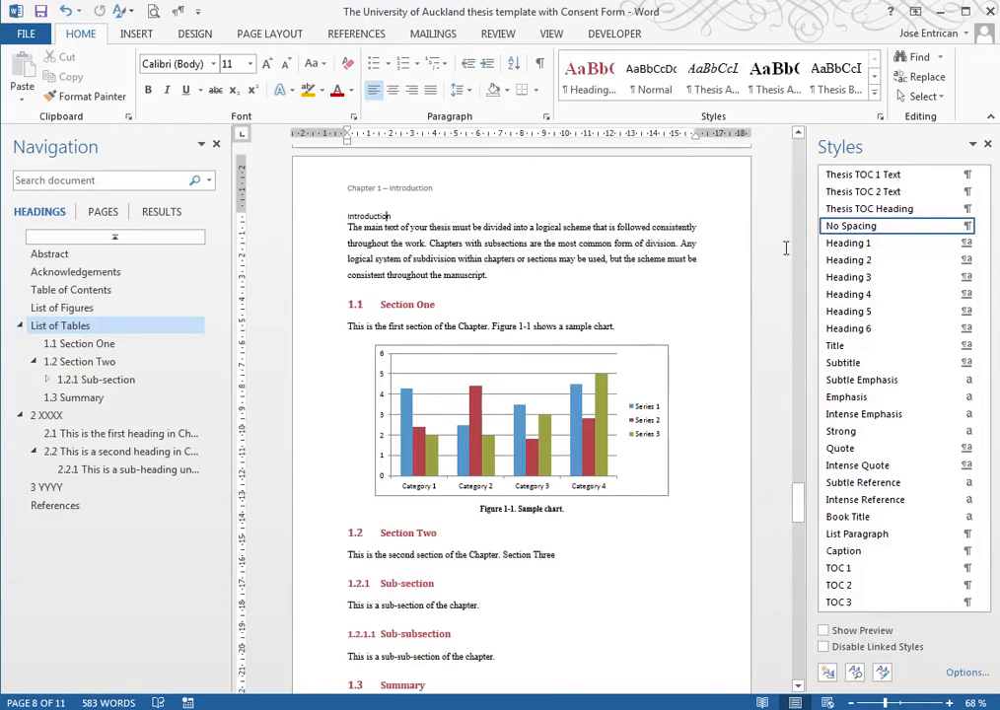
{"action": "left_click", "coordinate": [847, 243]}
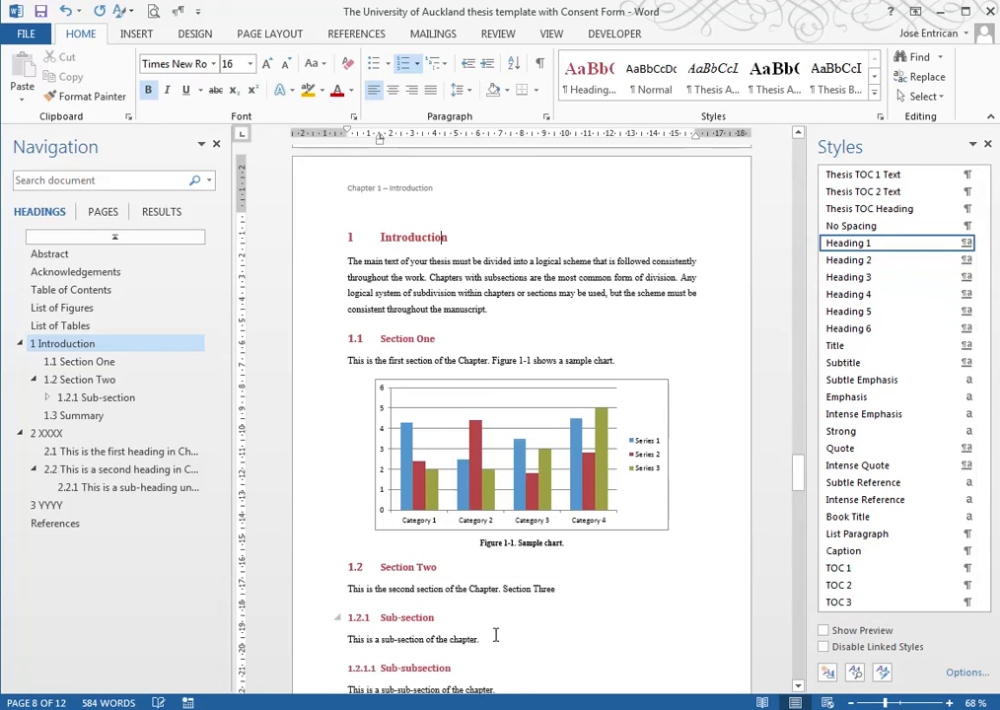
Set the line spacing of the Heading 4 style used by the Sub-subsection heading to Single
{"action": "left_click", "coordinate": [443, 671]}
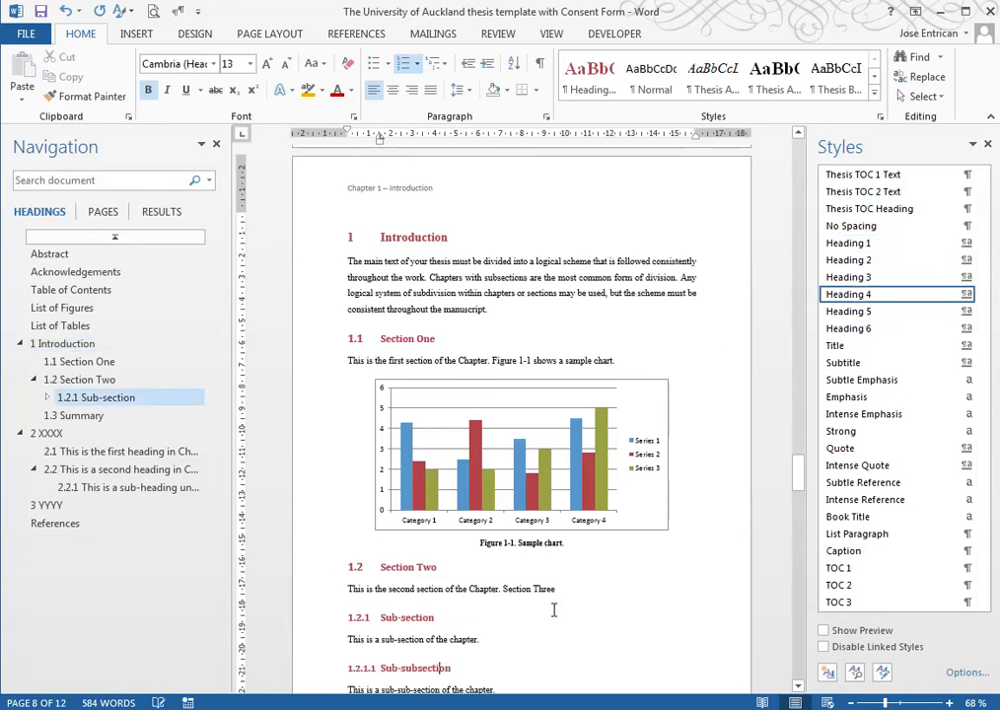
{"action": "left_click", "coordinate": [968, 295]}
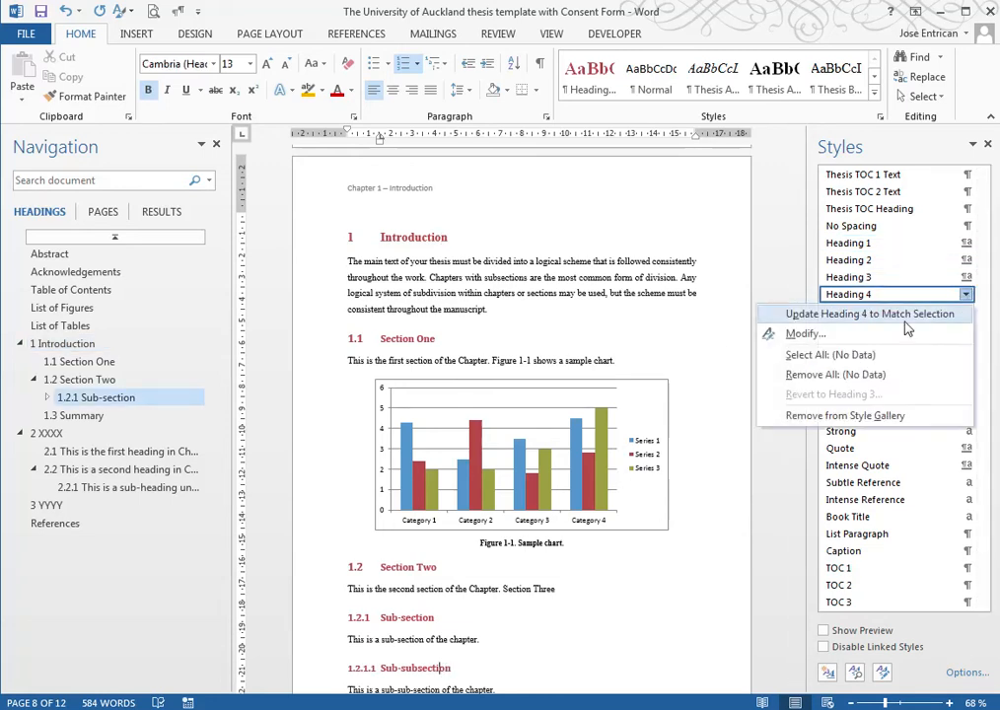
{"action": "left_click", "coordinate": [819, 336]}
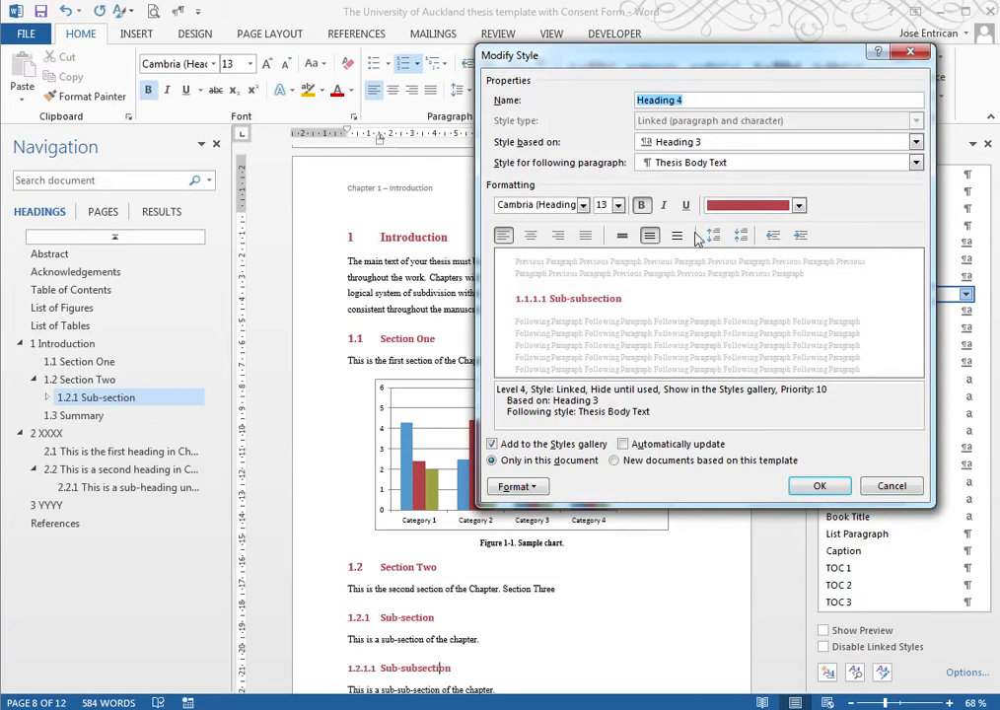
{"action": "left_click", "coordinate": [528, 488]}
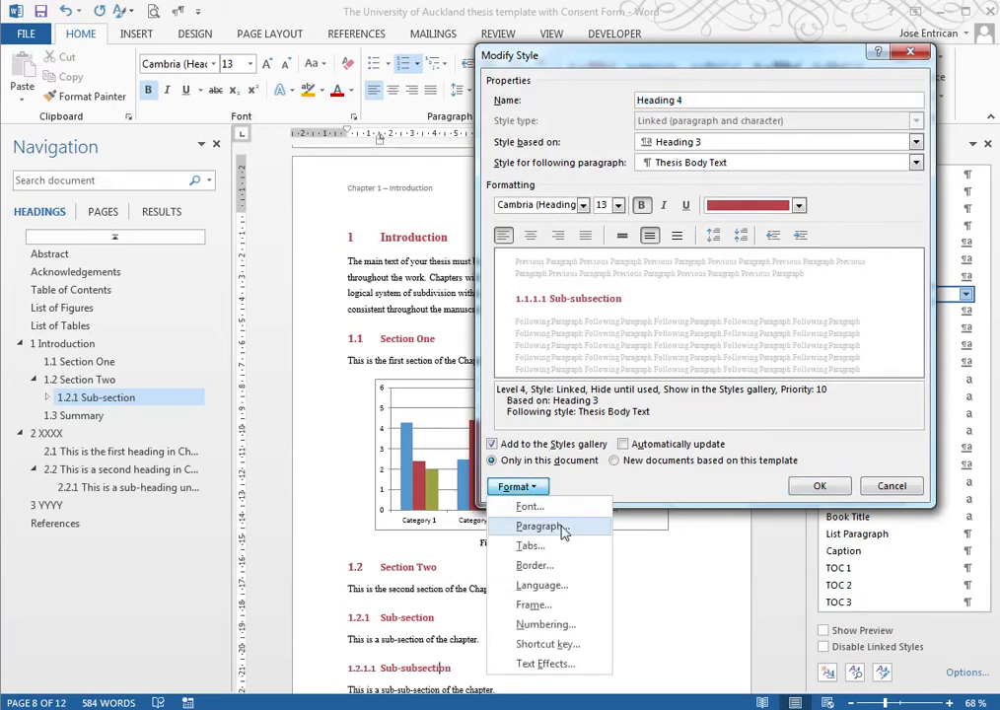
{"action": "left_click", "coordinate": [541, 527]}
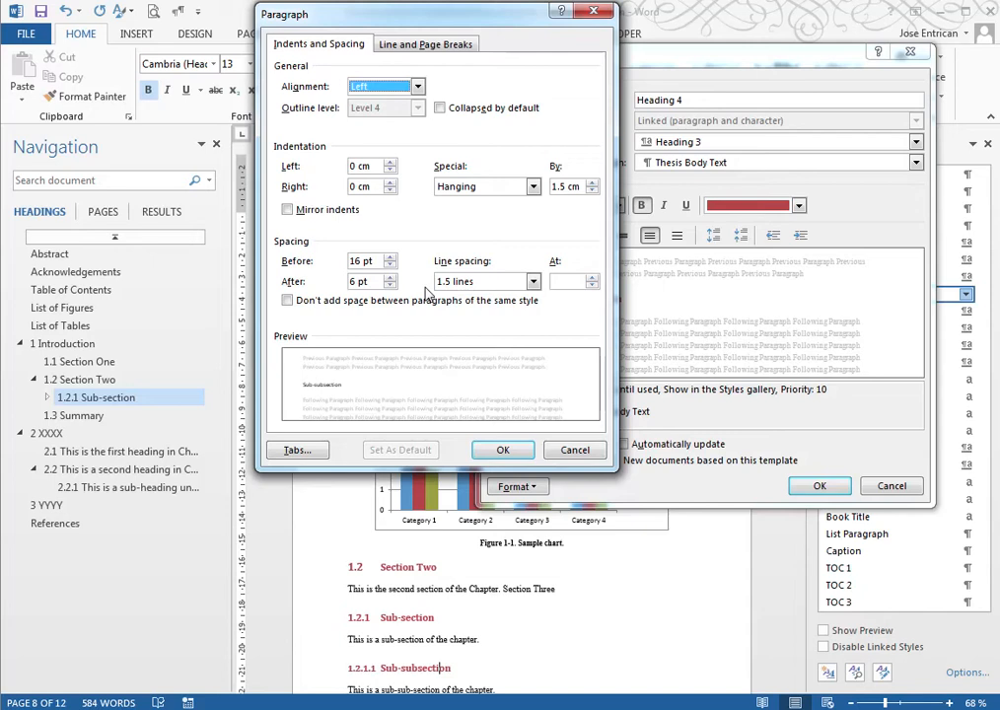
{"action": "left_click", "coordinate": [534, 283]}
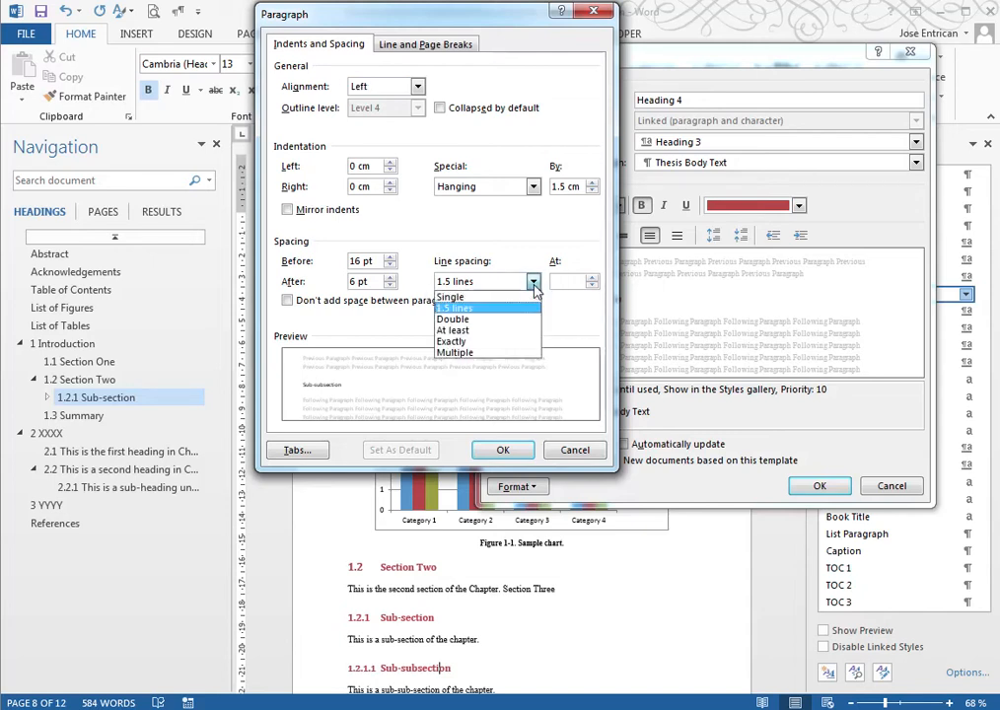
{"action": "left_click", "coordinate": [492, 296]}
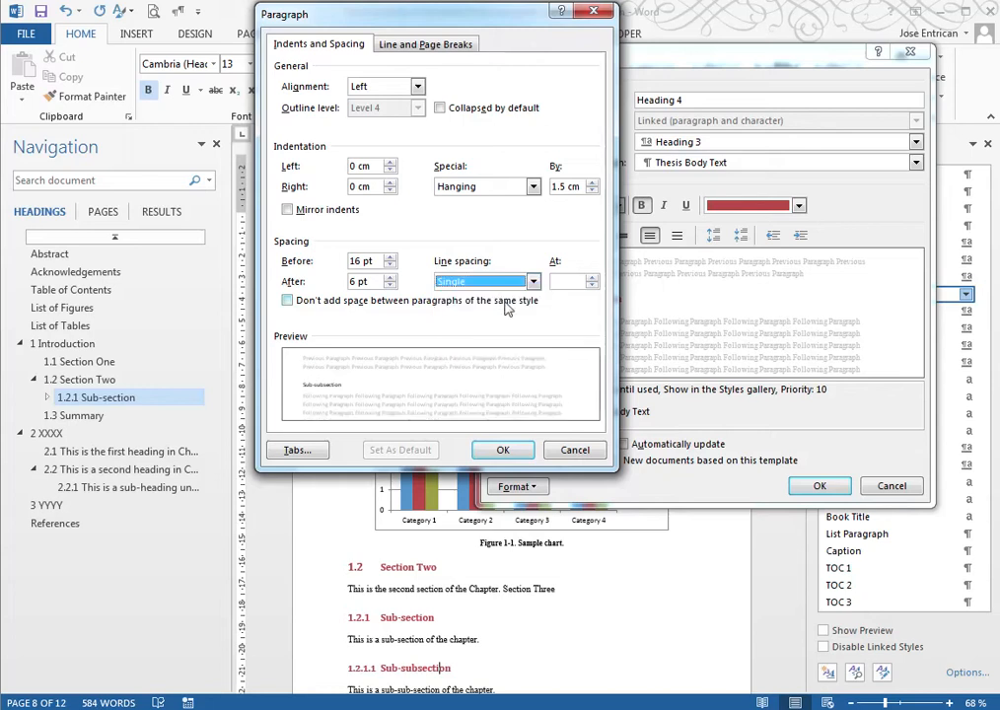
{"action": "left_click", "coordinate": [503, 450]}
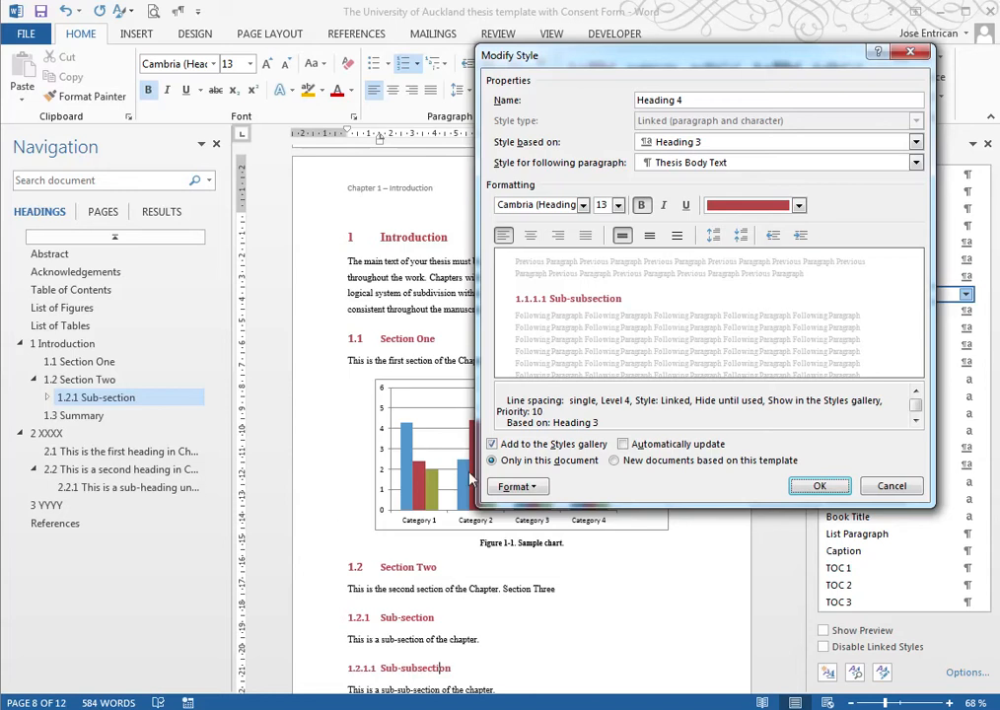
Set the Heading 4 style's numbering to None, save the style changes, and expand 1.2.1 Sub-section in the heading outline
{"action": "left_click", "coordinate": [516, 487]}
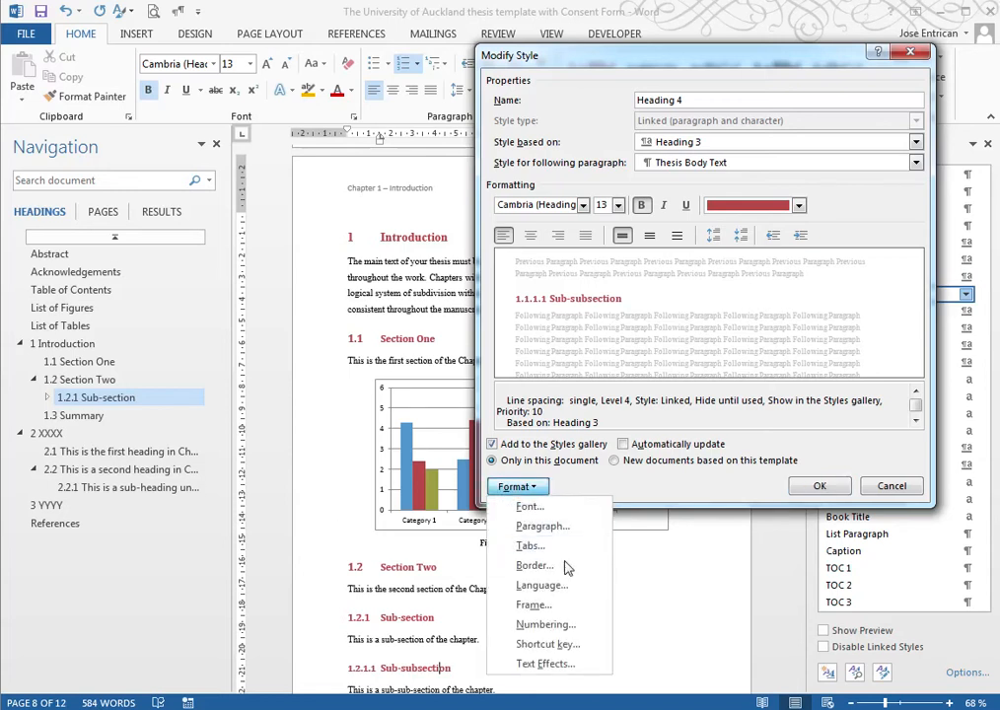
{"action": "left_click", "coordinate": [573, 624]}
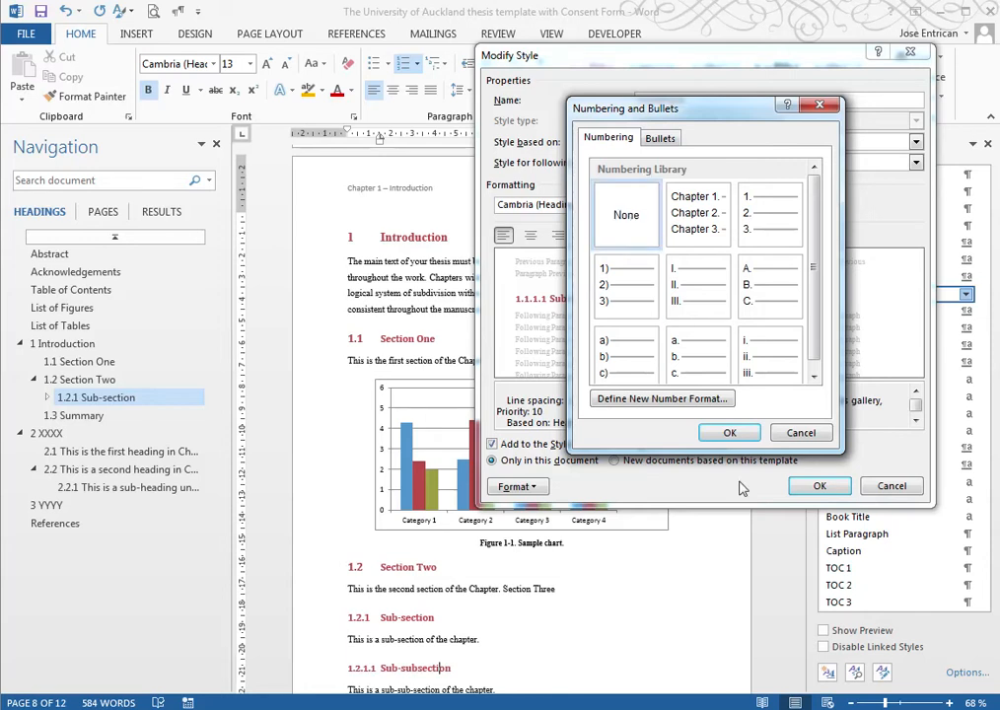
{"action": "left_click", "coordinate": [729, 435]}
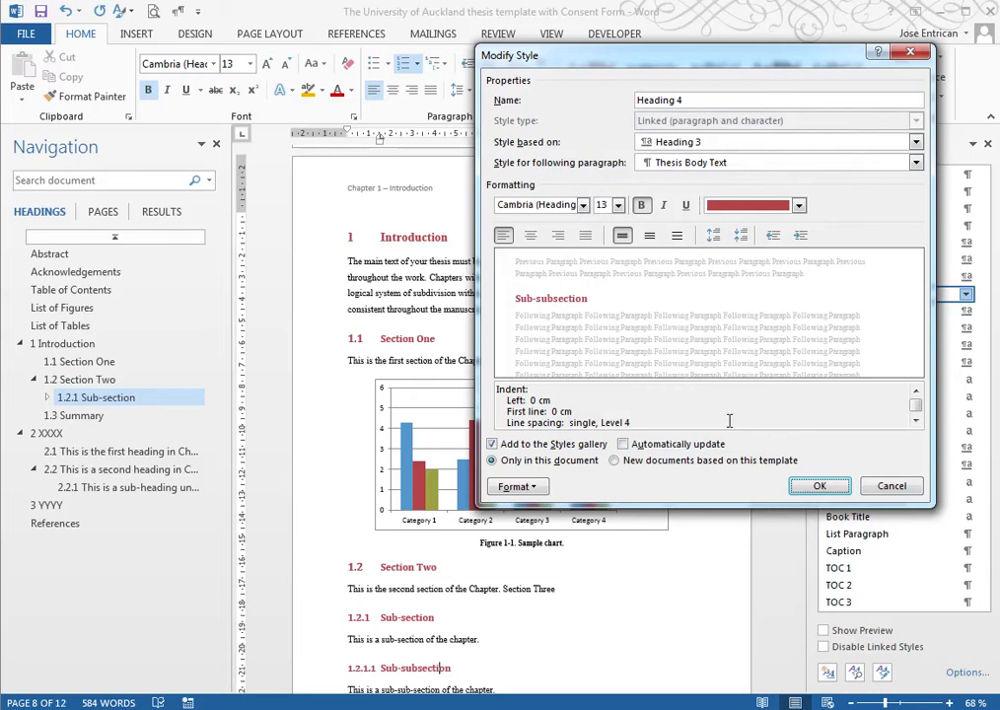
{"action": "left_click", "coordinate": [820, 487]}
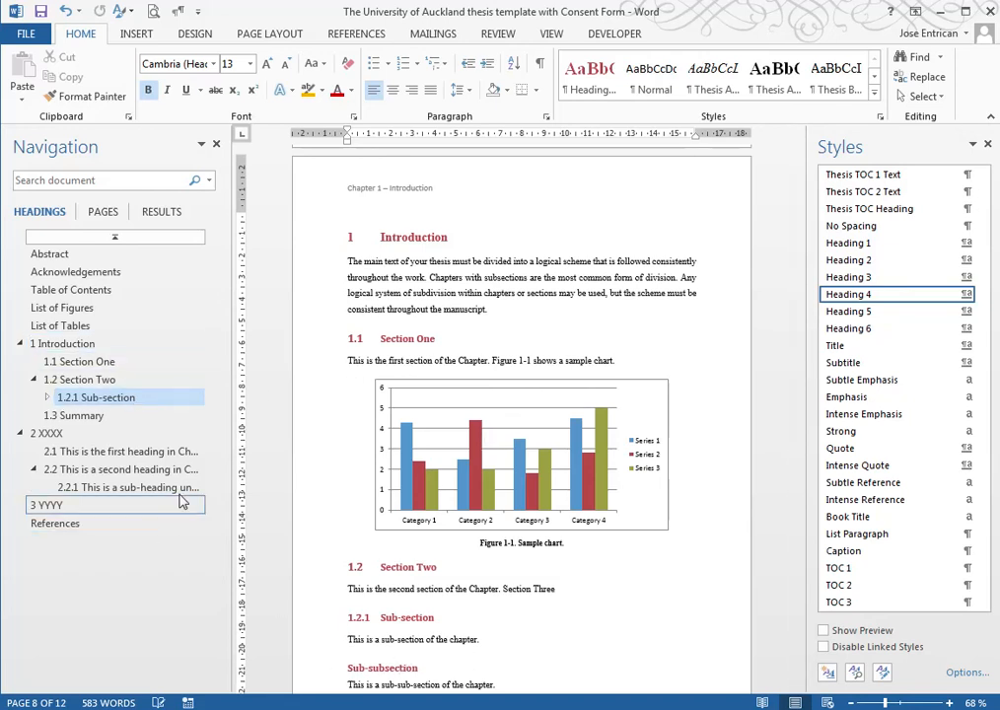
{"action": "left_click", "coordinate": [46, 396]}
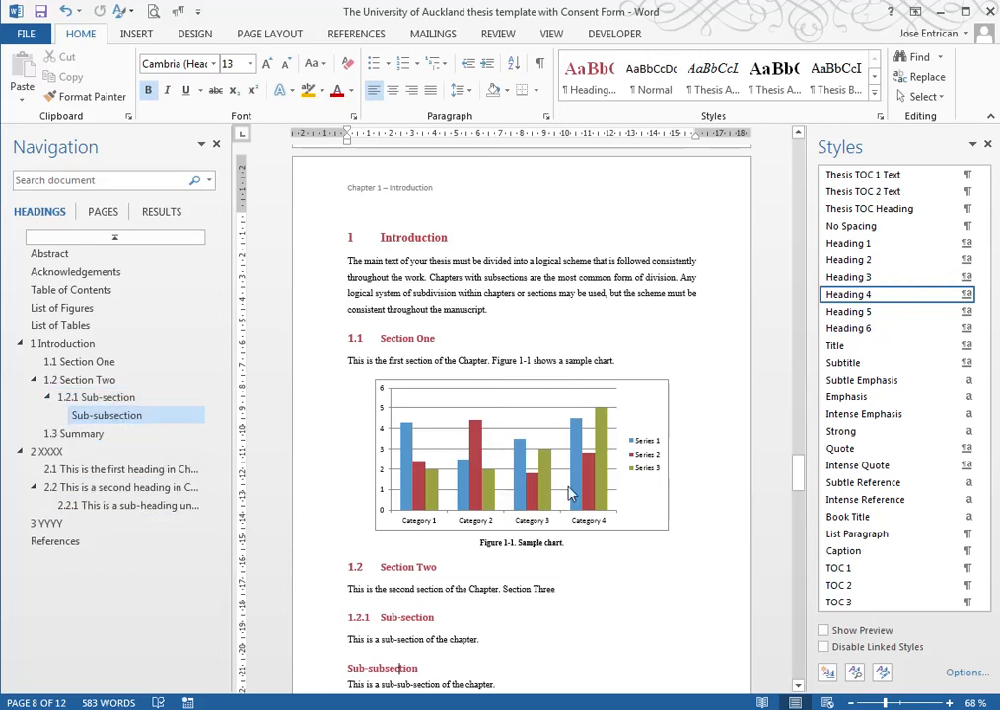